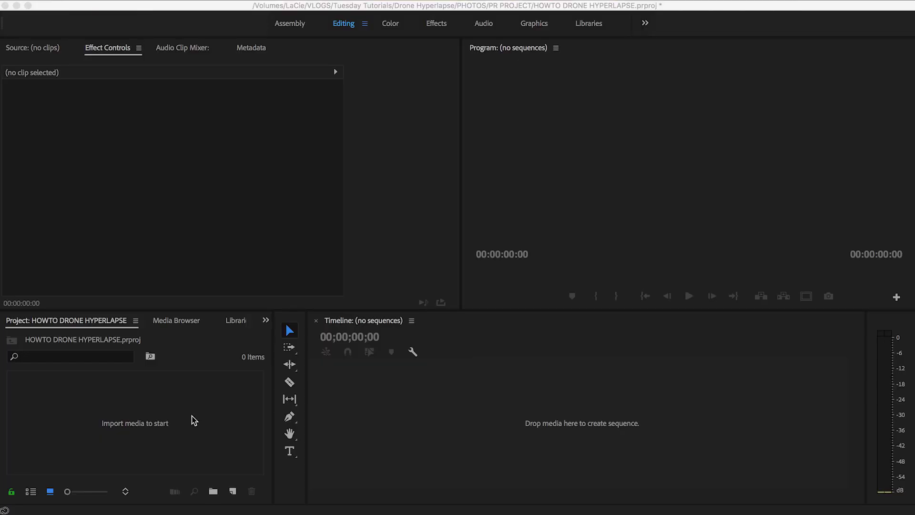
Step: Import the drone photos starting with DRONE PHOTO-1.jpg as an image sequence and preview the imported clip
{"action": "left_click", "coordinate": [175, 426]}
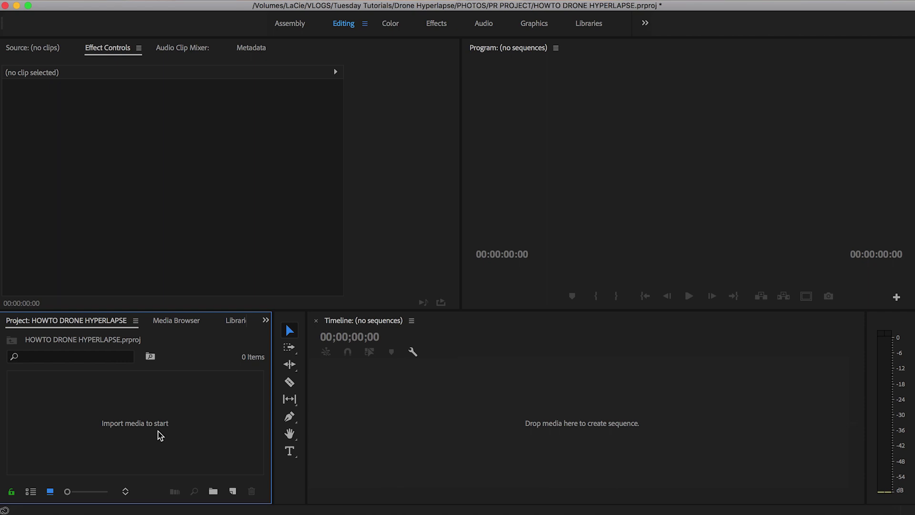
{"action": "double_click", "coordinate": [161, 435]}
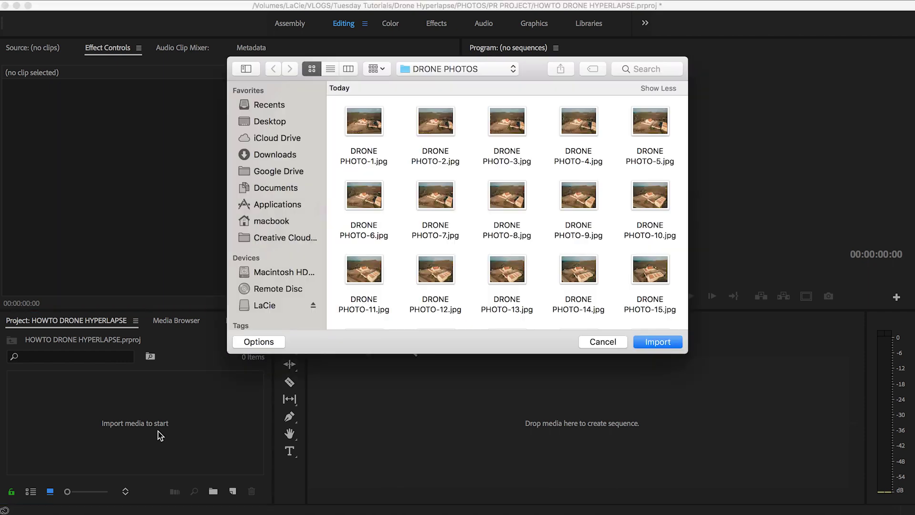
{"action": "left_click", "coordinate": [370, 125]}
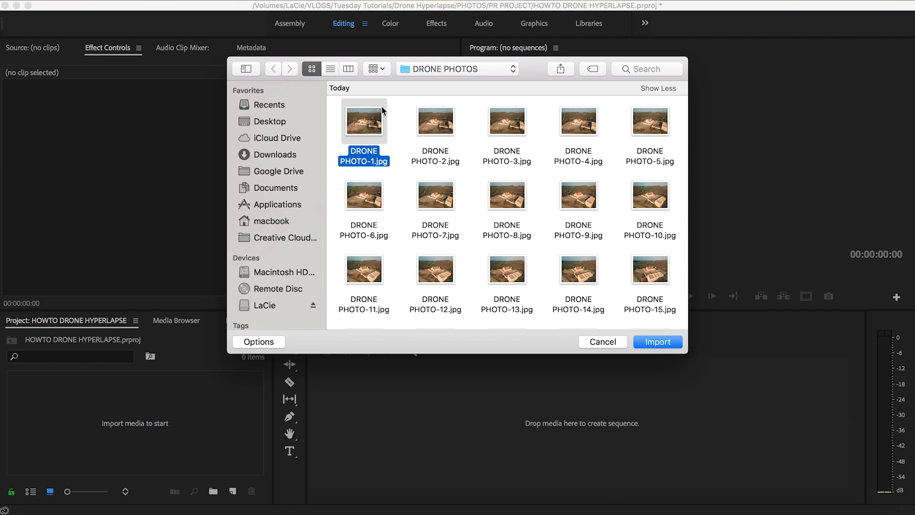
{"action": "left_click", "coordinate": [265, 343]}
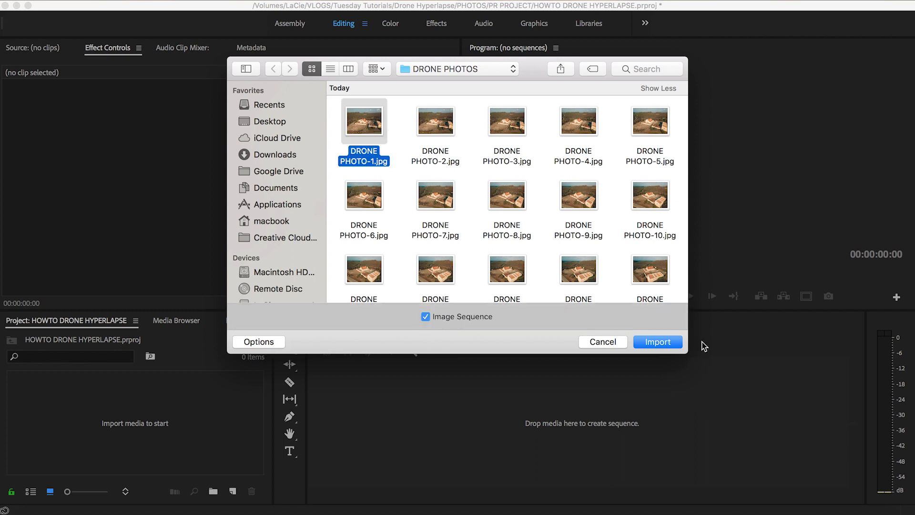
{"action": "left_click", "coordinate": [665, 342]}
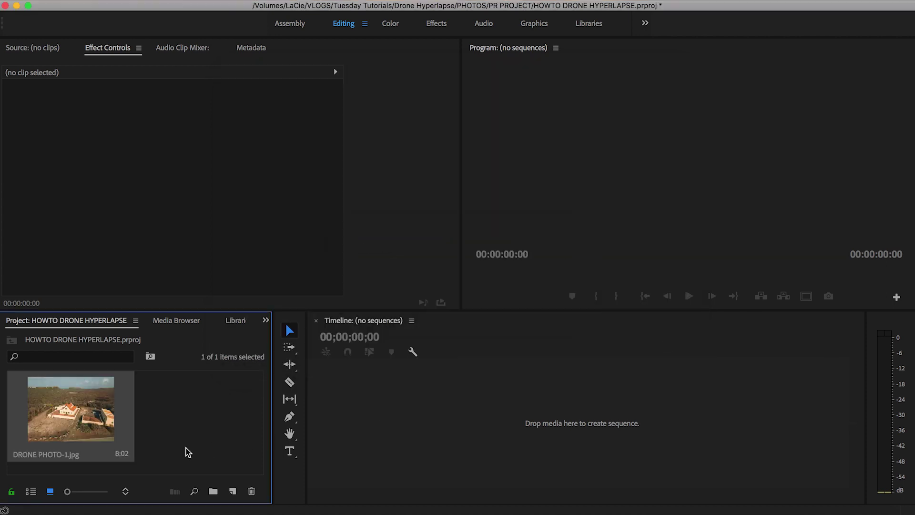
{"action": "double_click", "coordinate": [108, 421]}
{"action": "key", "text": "space"}
Step: Start a new sequence with custom settings and a frame size of 1920 by 1080
{"action": "left_click", "coordinate": [177, 1]}
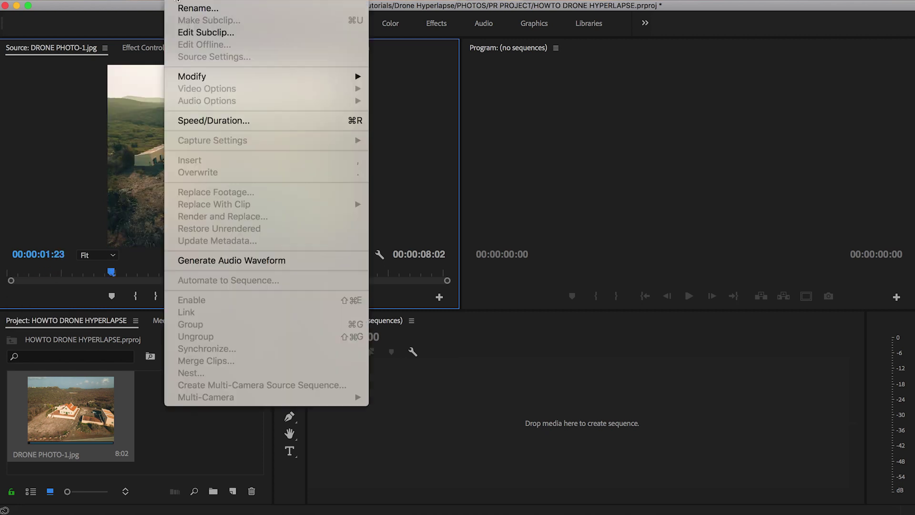
{"action": "mouse_move", "coordinate": [120, 1]}
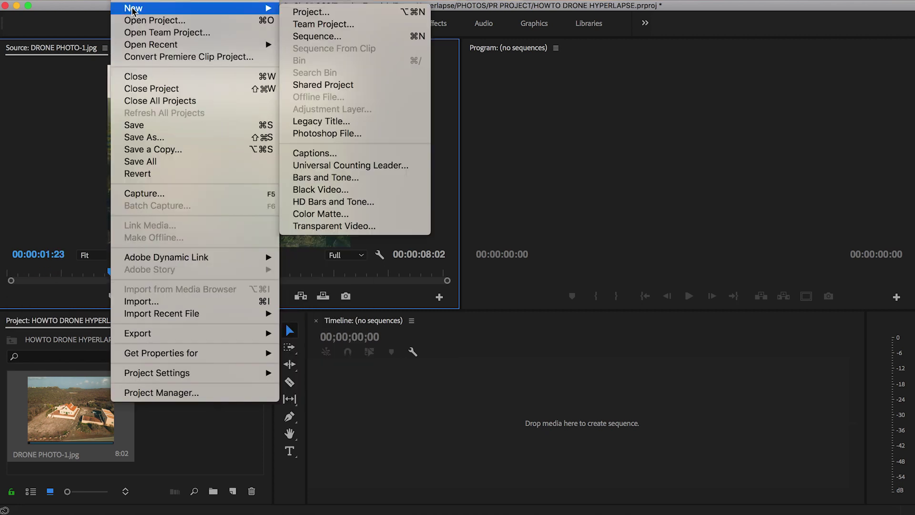
{"action": "left_click", "coordinate": [331, 37]}
{"action": "left_click", "coordinate": [324, 65]}
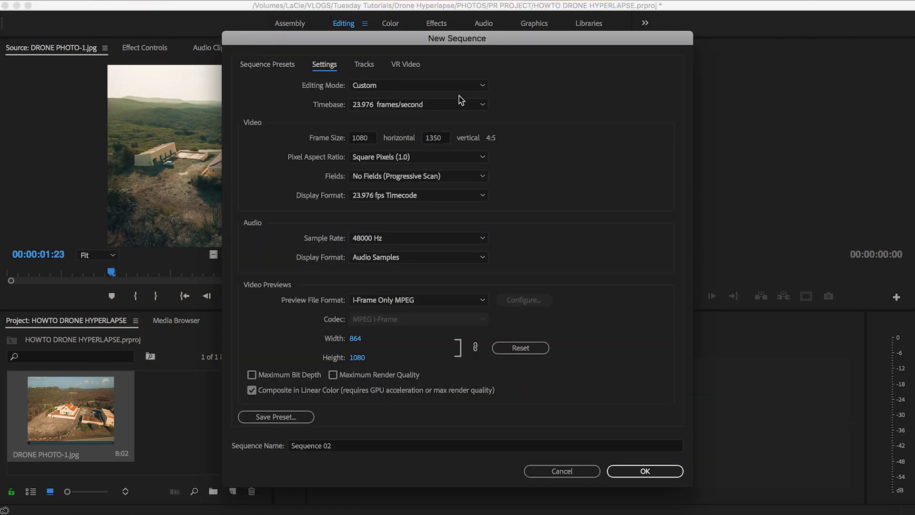
{"action": "left_click", "coordinate": [370, 137]}
{"action": "type", "text": "1920"}
{"action": "key", "text": "Tab"}
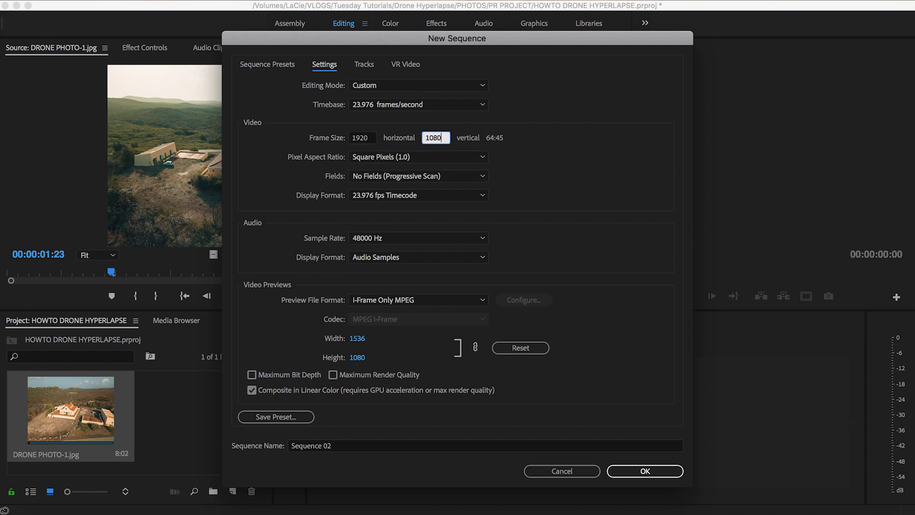
Step: Keep the timebase at 23.976 frames/second, name the sequence Hyperlapse and create it
{"action": "left_click", "coordinate": [482, 106]}
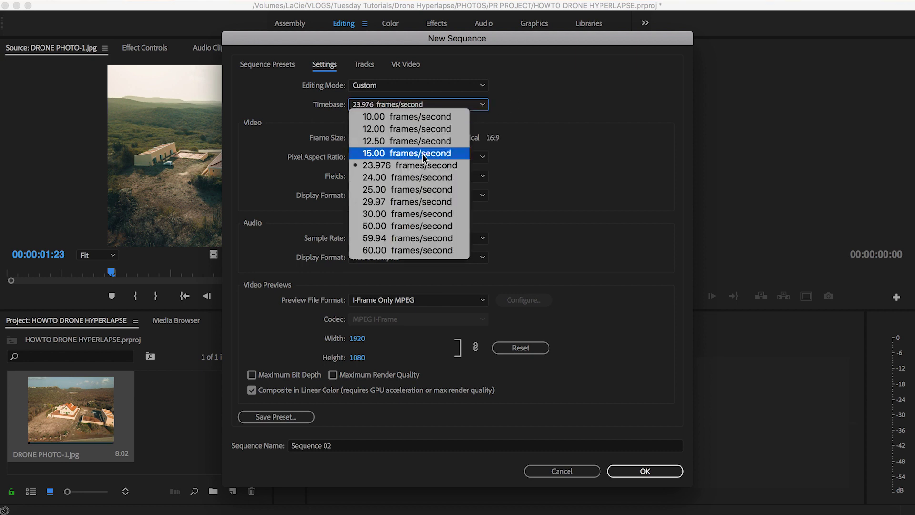
{"action": "left_click", "coordinate": [483, 105]}
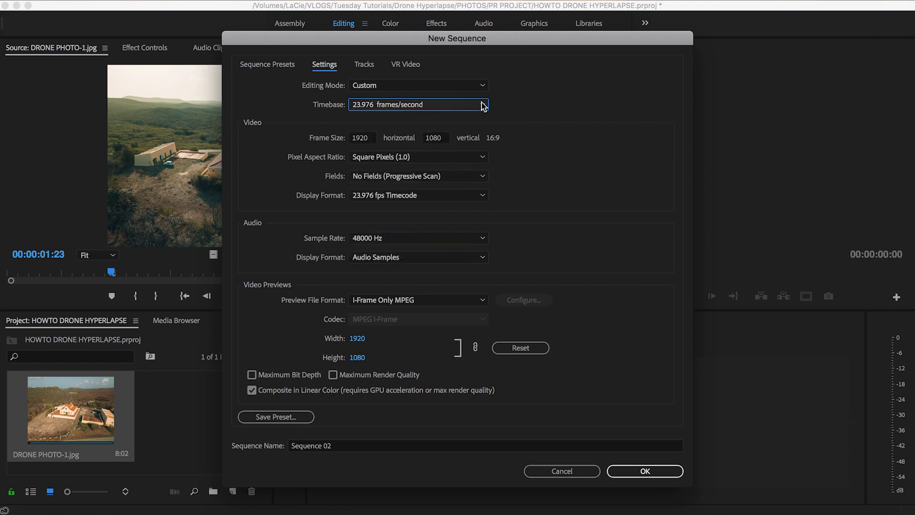
{"action": "left_click", "coordinate": [542, 109]}
{"action": "key", "text": "Tab"}
{"action": "type", "text": "Hyperlapse"}
{"action": "left_click", "coordinate": [645, 471]}
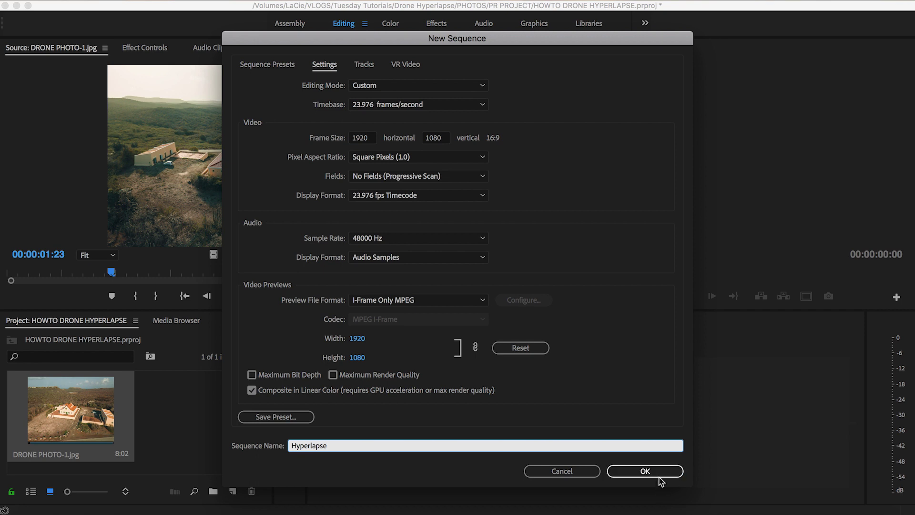
Step: Place the DRONE PHOTO-1.jpg clip at the start of track V1, keeping the existing sequence settings, and set its scale to 49
{"action": "left_click_drag", "start_coordinate": [70, 409], "coordinate": [464, 425]}
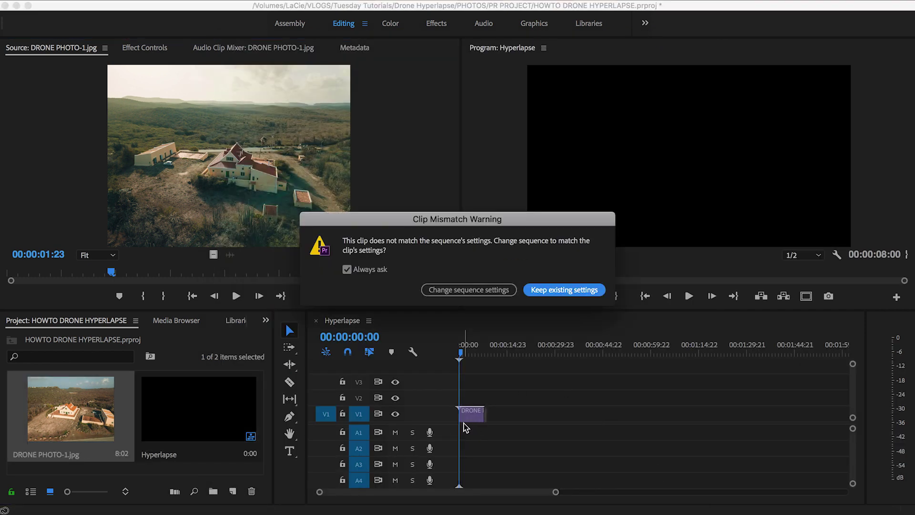
{"action": "left_click", "coordinate": [561, 290]}
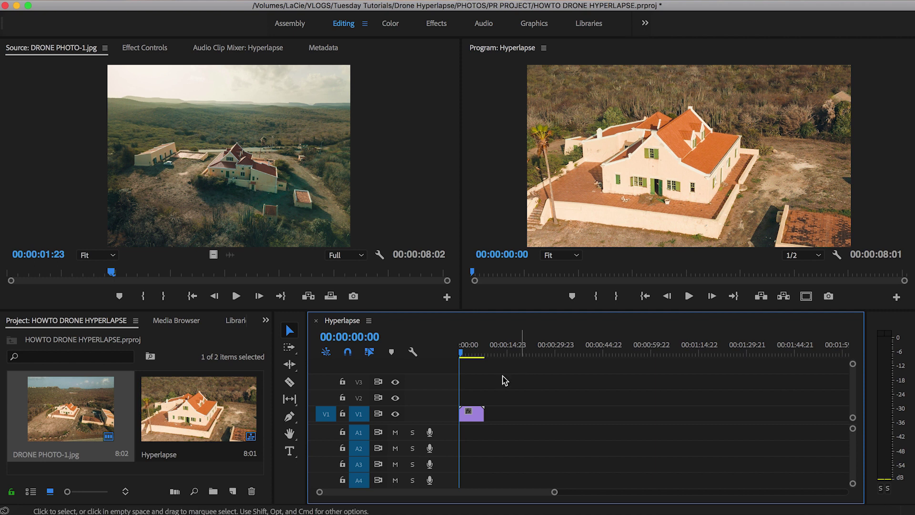
{"action": "left_click", "coordinate": [473, 415]}
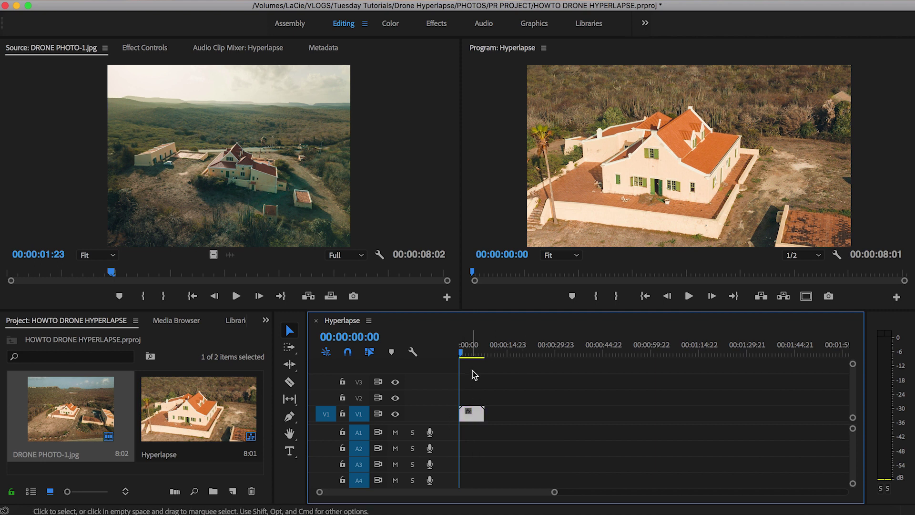
{"action": "double_click", "coordinate": [472, 415]}
{"action": "left_click", "coordinate": [224, 47]}
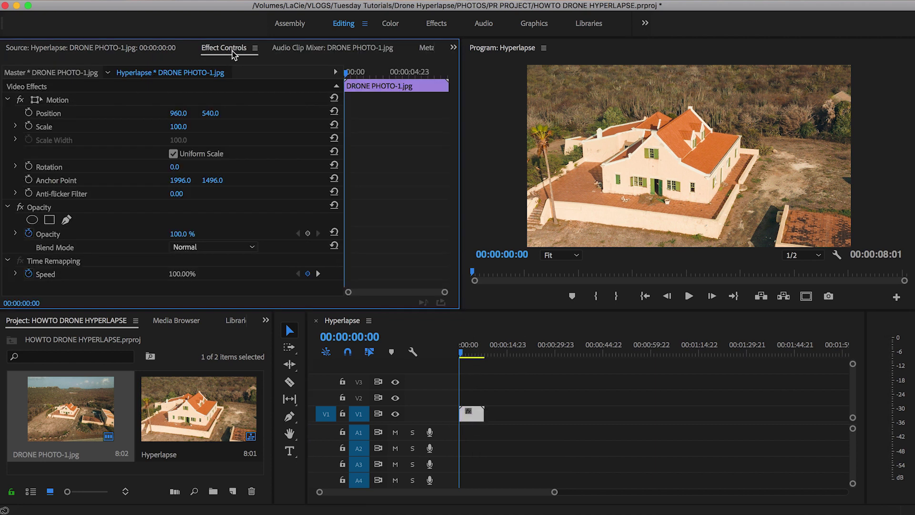
{"action": "left_click_drag", "start_coordinate": [196, 127], "coordinate": [171, 126]}
Step: Render the Hyperlapse sequence from in to out and play back the result up to its end
{"action": "left_click", "coordinate": [462, 357]}
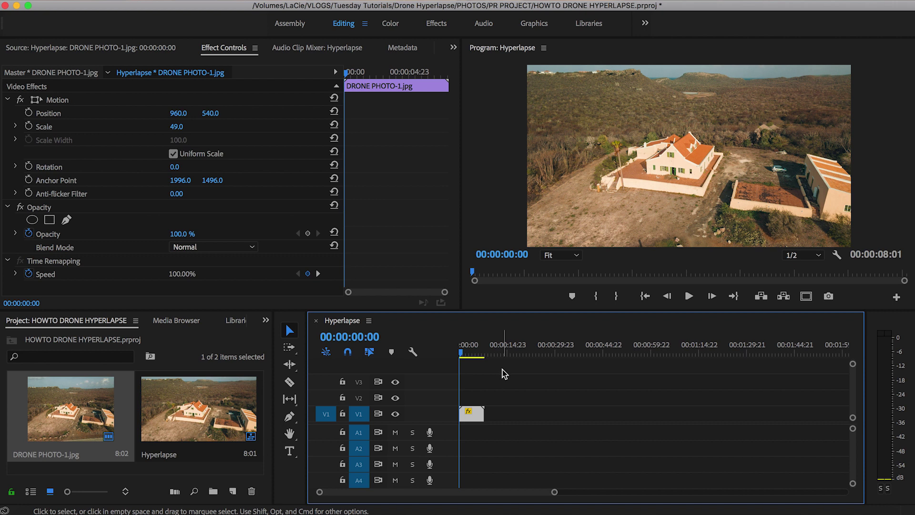
{"action": "left_click", "coordinate": [476, 352]}
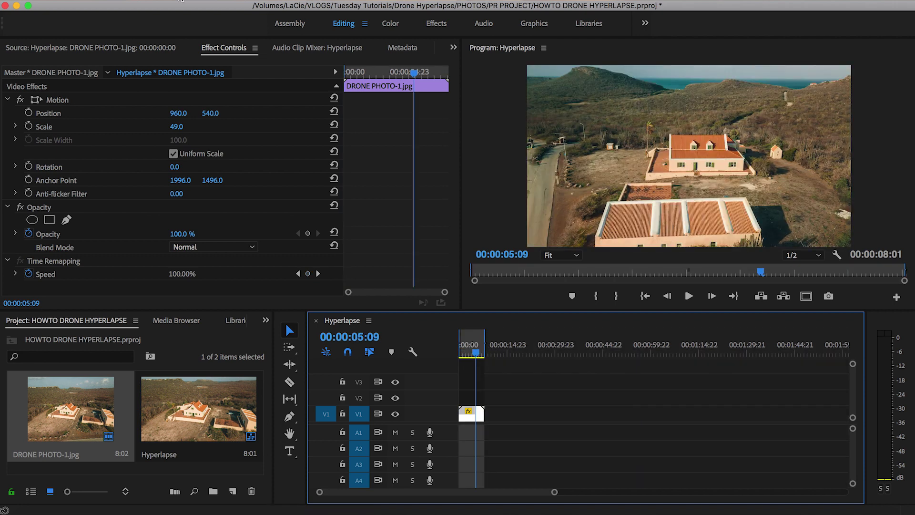
{"action": "left_click", "coordinate": [213, 2]}
{"action": "left_click", "coordinate": [213, 1]}
{"action": "left_click", "coordinate": [213, 2]}
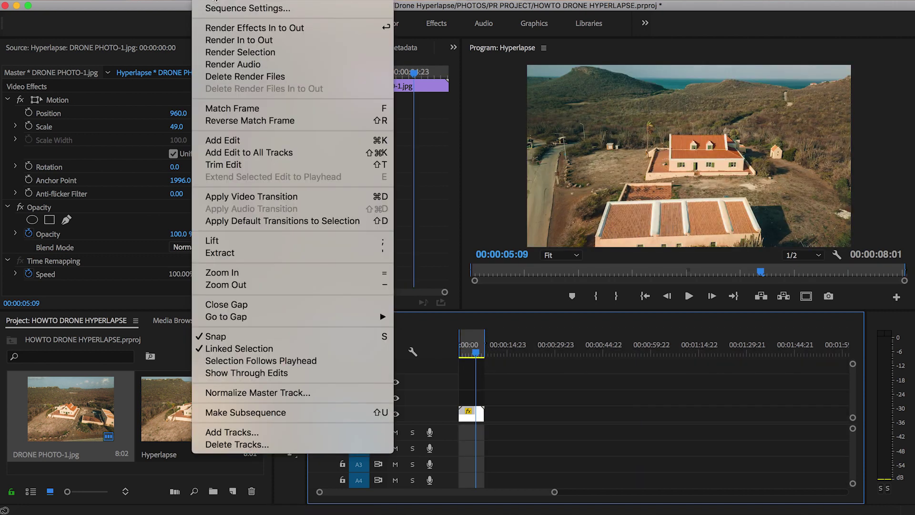
{"action": "left_click", "coordinate": [265, 41]}
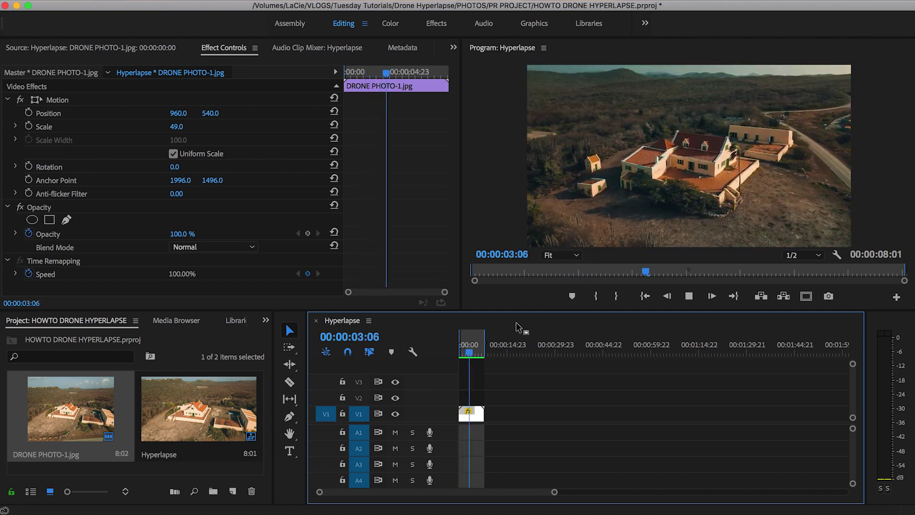
{"action": "left_click_drag", "start_coordinate": [470, 354], "coordinate": [466, 358]}
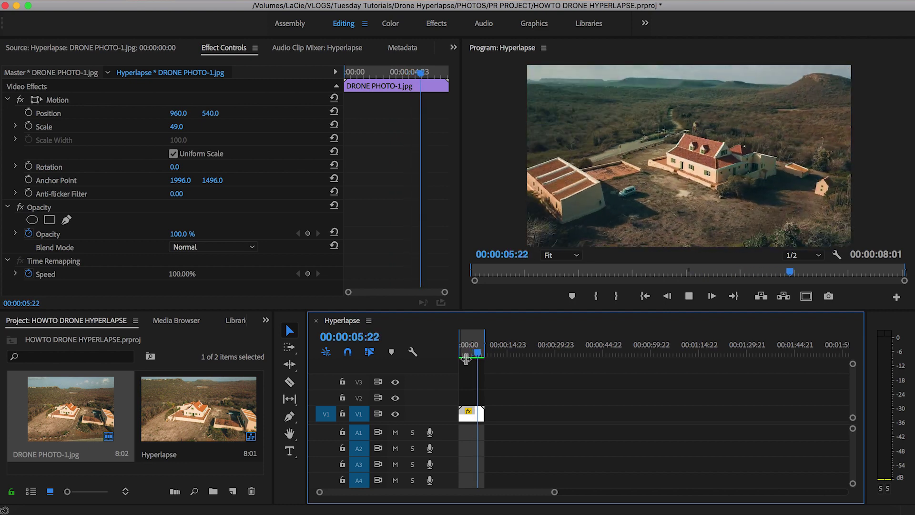
{"action": "left_click", "coordinate": [474, 359]}
{"action": "left_click_drag", "start_coordinate": [474, 358], "coordinate": [470, 359]}
{"action": "key", "text": "End"}
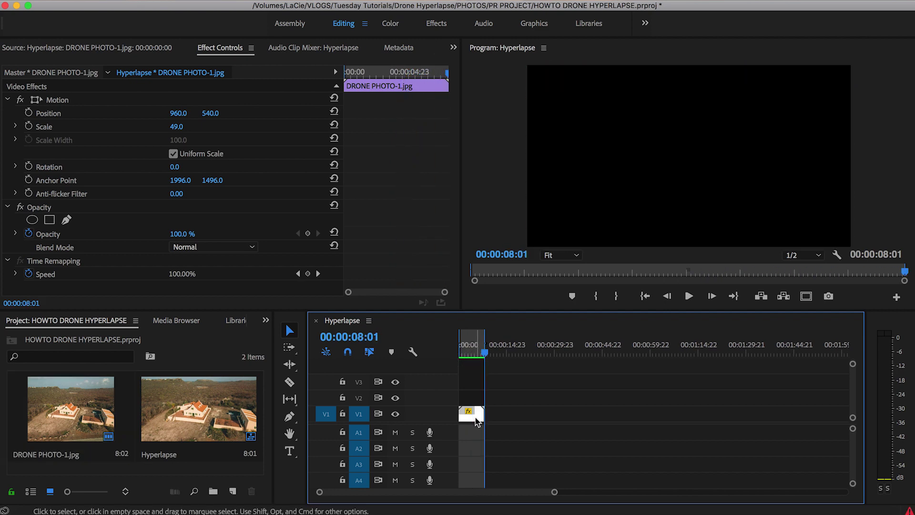
Step: Nest the clip on track V1 under the default name and return the playhead to the start
{"action": "right_click", "coordinate": [475, 418]}
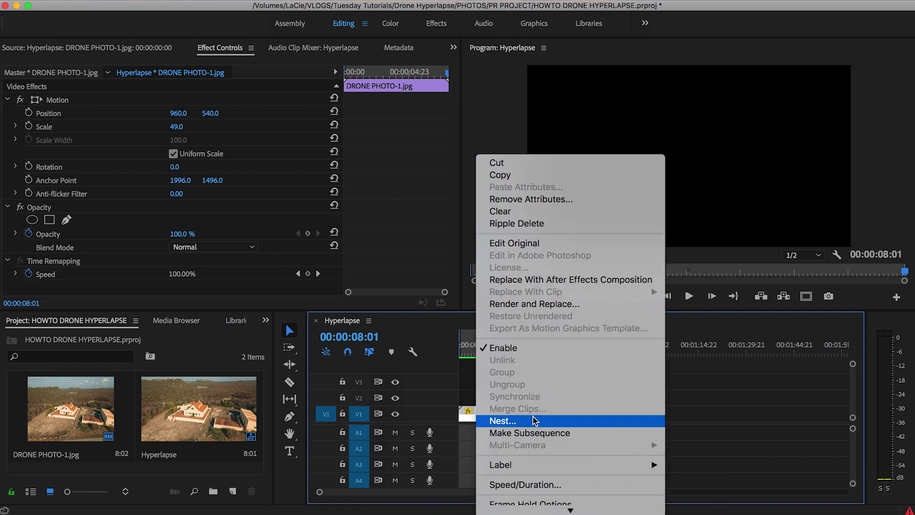
{"action": "left_click", "coordinate": [534, 421]}
{"action": "left_click", "coordinate": [487, 277]}
{"action": "left_click", "coordinate": [452, 351]}
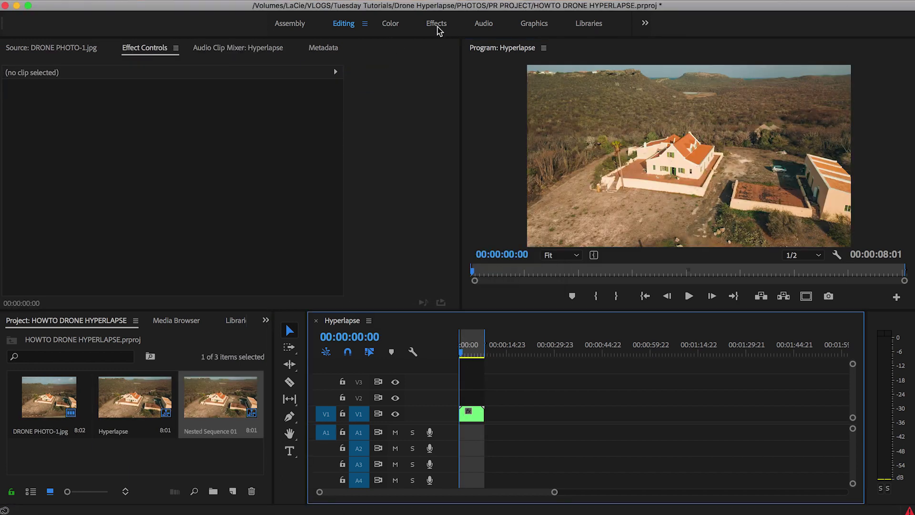
Step: Find the Warp Stabilizer VFX effect by searching for "warp sta" and apply it to the nested clip on V1
{"action": "left_click", "coordinate": [438, 27]}
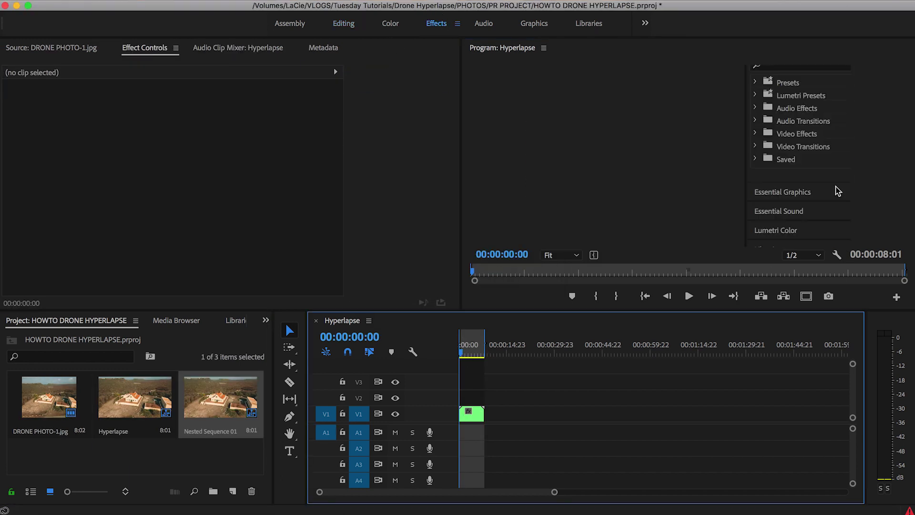
{"action": "left_click", "coordinate": [777, 64]}
{"action": "type", "text": "wa"}
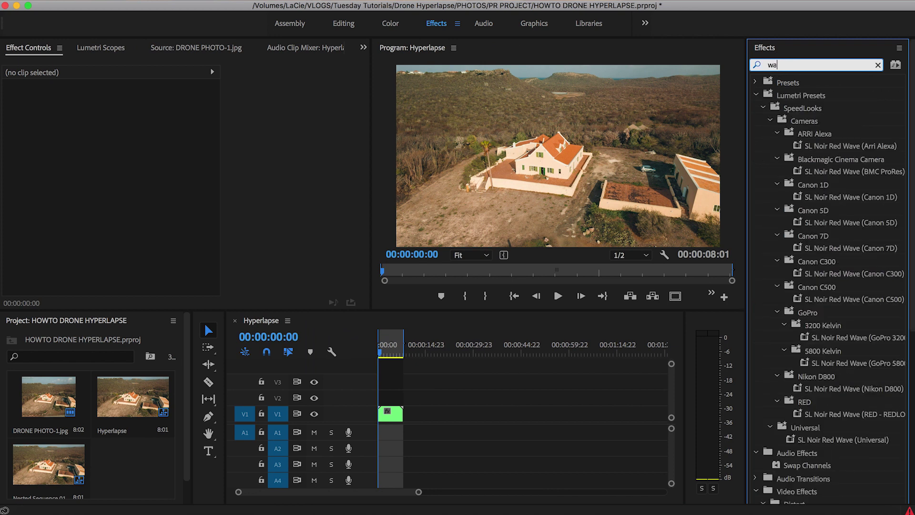
{"action": "type", "text": "rp sta"}
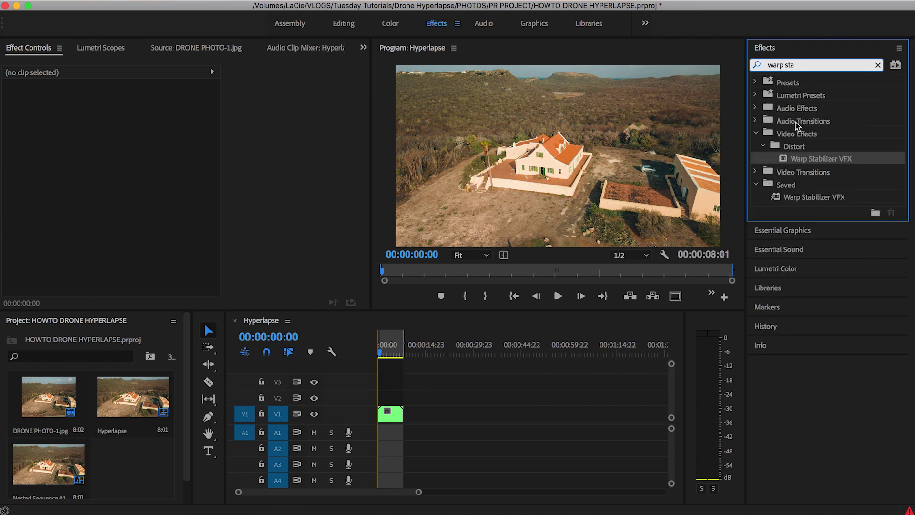
{"action": "left_click_drag", "start_coordinate": [806, 162], "coordinate": [391, 417]}
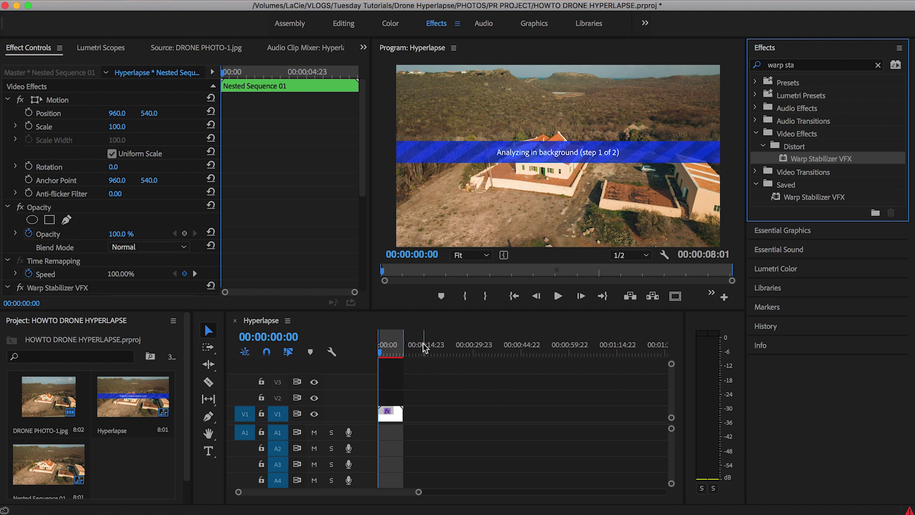
{"action": "left_click_drag", "start_coordinate": [364, 174], "coordinate": [363, 204]}
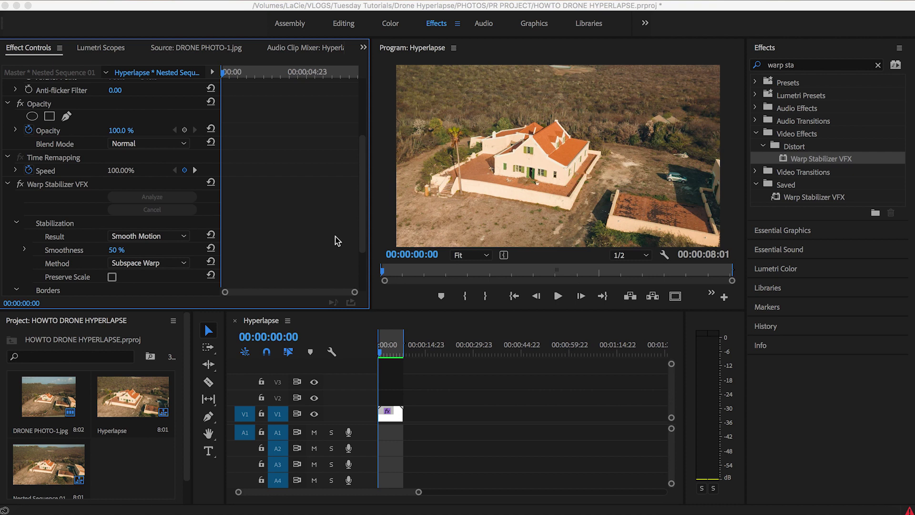
Step: Play through the stabilized clip and trim its end so the sequence lasts about 4 seconds
{"action": "left_click", "coordinate": [380, 355]}
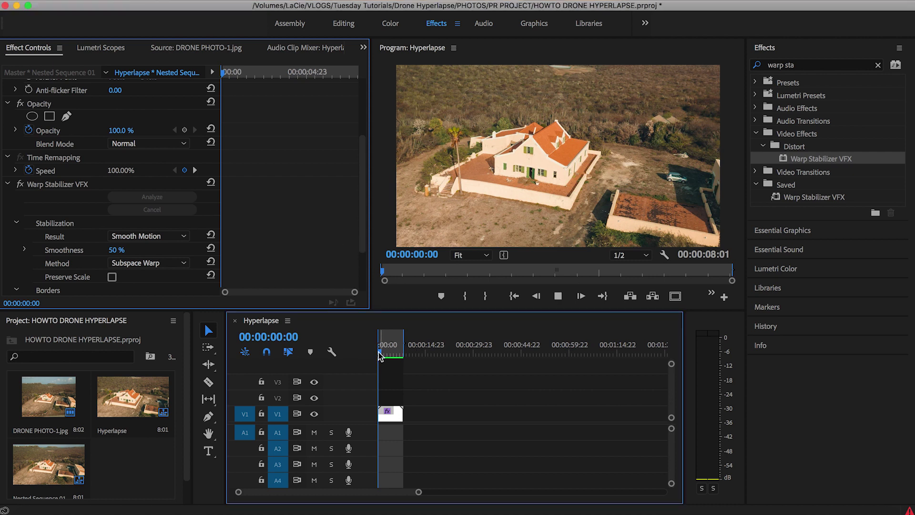
{"action": "key", "text": "space"}
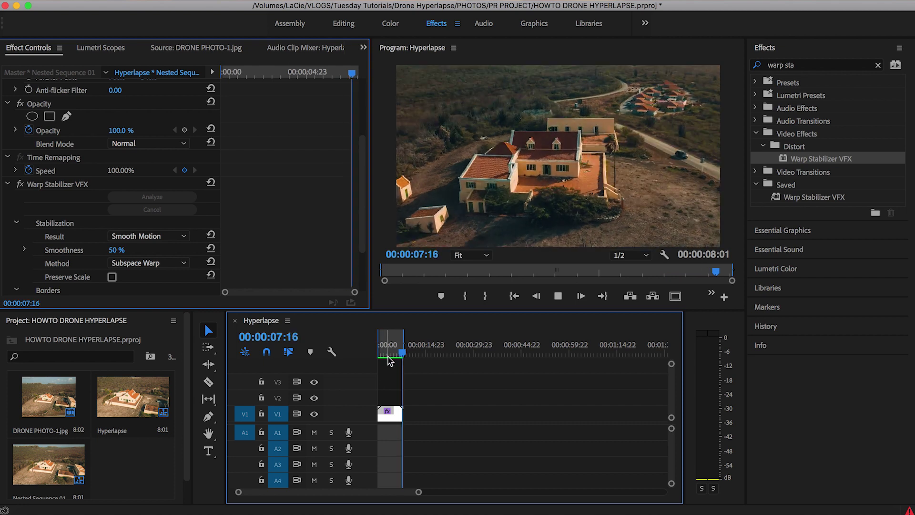
{"action": "left_click", "coordinate": [391, 353]}
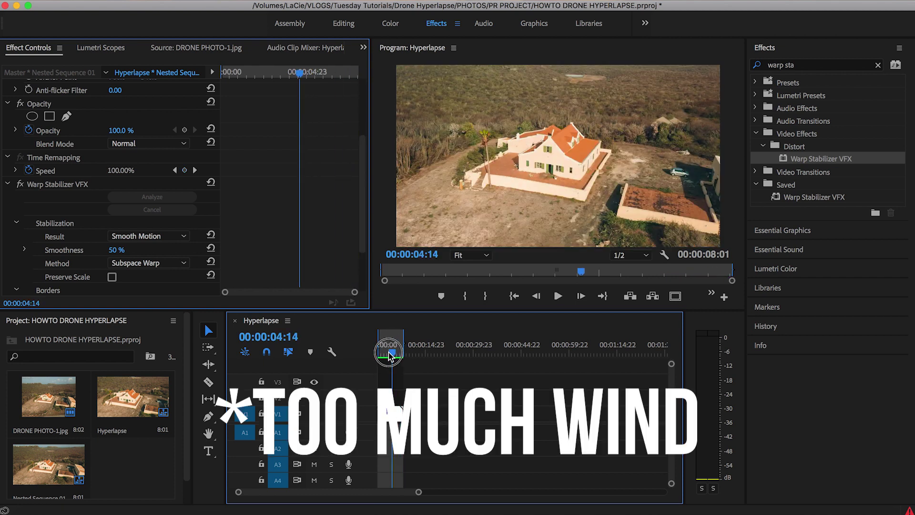
{"action": "mouse_move", "coordinate": [389, 355]}
{"action": "left_mouse_down"}
{"action": "mouse_move", "coordinate": [405, 367]}
{"action": "mouse_move", "coordinate": [390, 363]}
{"action": "left_mouse_up"}
{"action": "left_click_drag", "start_coordinate": [402, 413], "coordinate": [390, 413]}
Step: Play back the trimmed clip and check the Warp Stabilizer smoothness, leaving it at 50%
{"action": "key", "text": "space"}
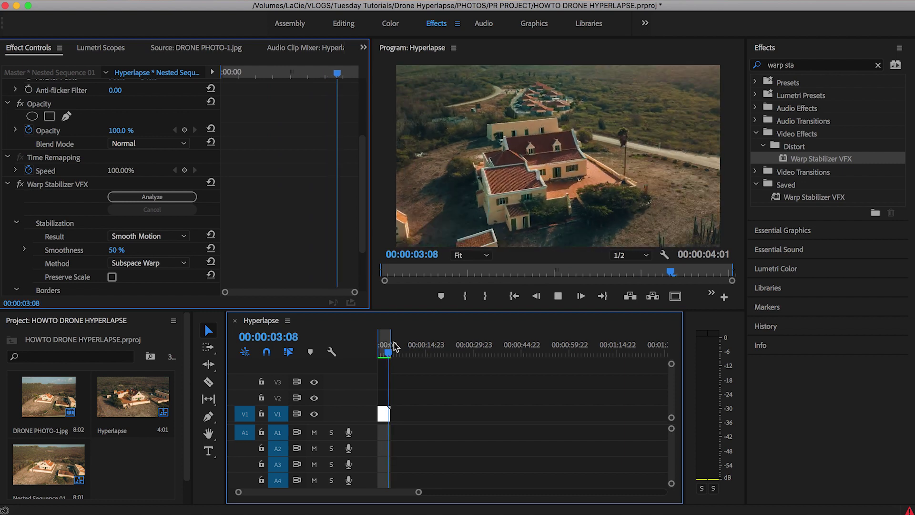
{"action": "key", "text": "space"}
{"action": "scroll", "coordinate": [128, 239], "scroll_direction": "down", "scroll_amount": 1}
{"action": "left_click", "coordinate": [126, 237]}
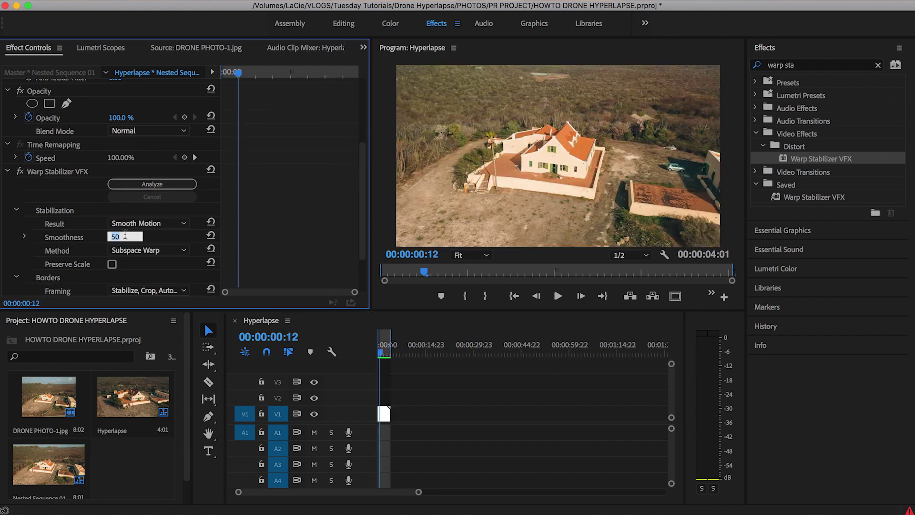
{"action": "key", "text": "Return"}
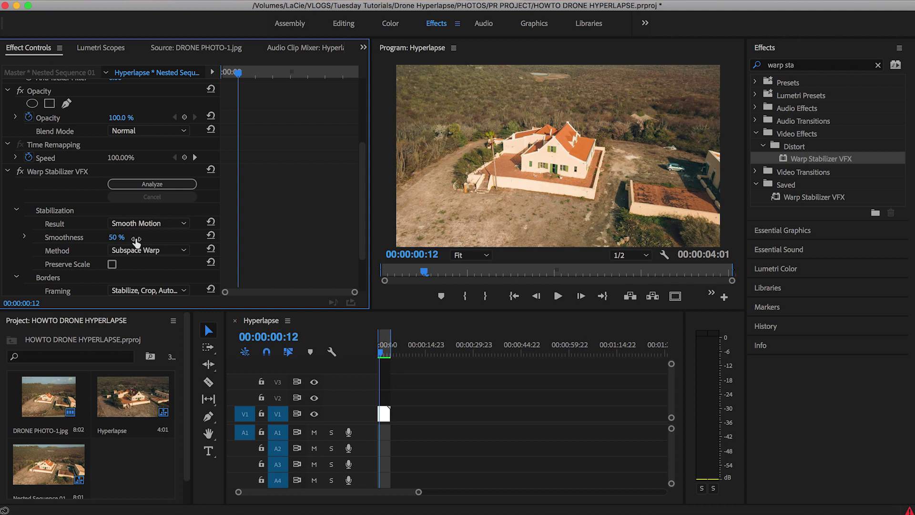
Step: Set the Warp Stabilizer VFX smoothness of the nested clip to 60%
{"action": "left_click", "coordinate": [116, 236]}
{"action": "type", "text": "60"}
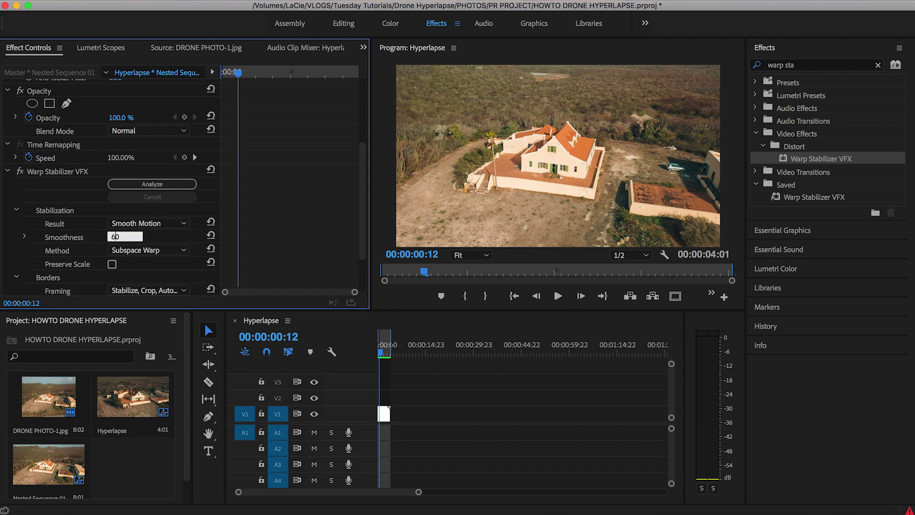
{"action": "key", "text": "Return"}
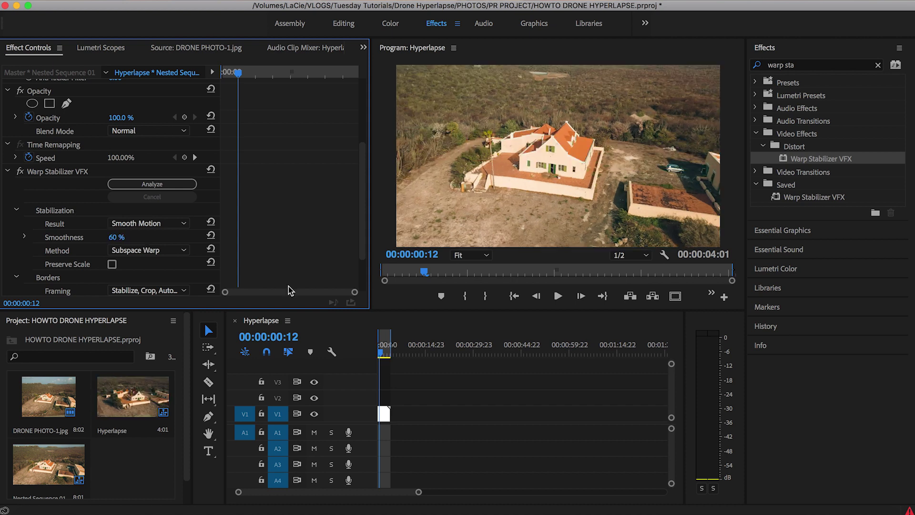
Step: Copy the stabilized nested clip on track V1 and paste the duplicate directly after its end
{"action": "left_click", "coordinate": [380, 357]}
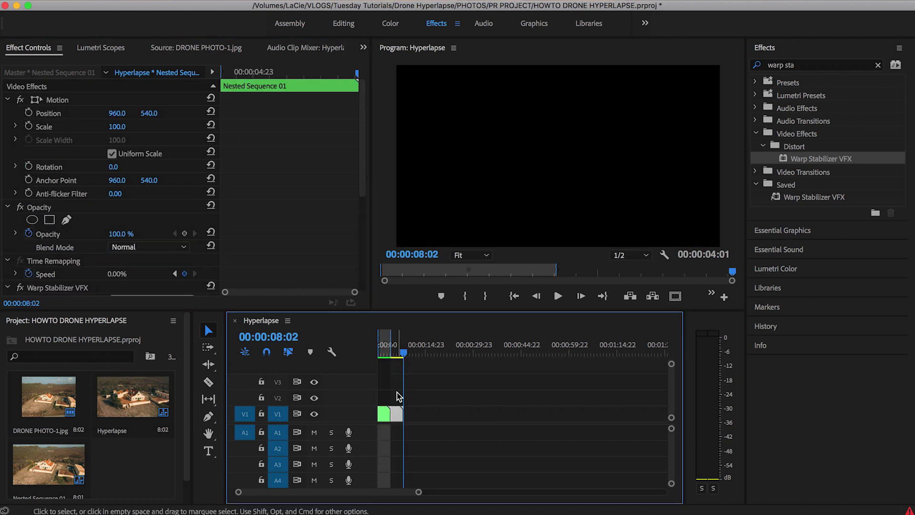
{"action": "left_click", "coordinate": [383, 412]}
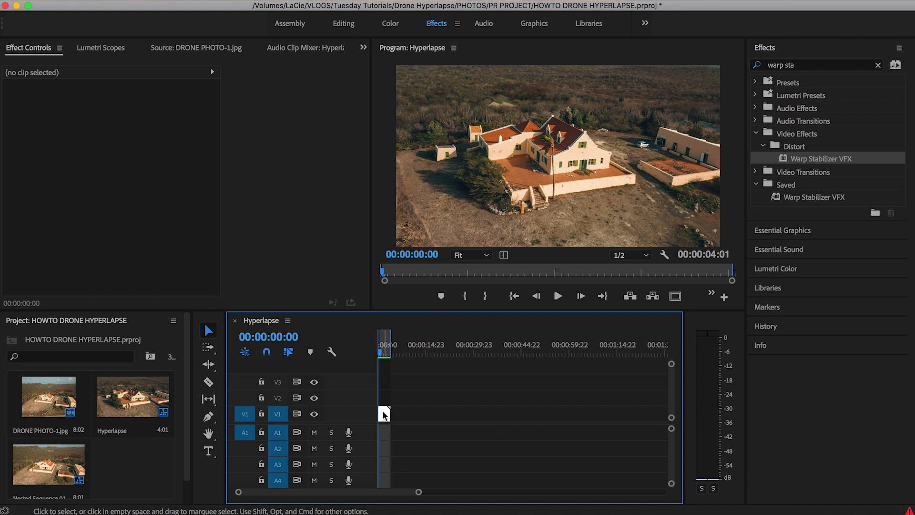
{"action": "key", "text": "End"}
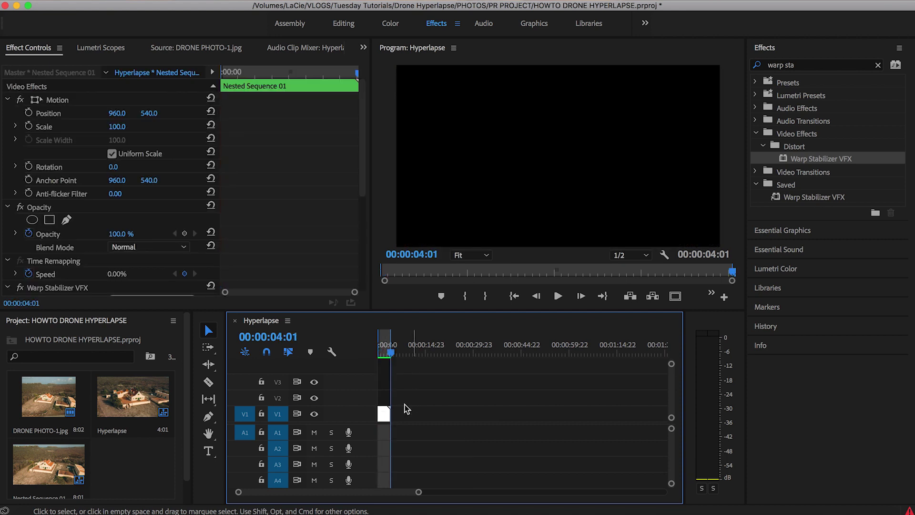
{"action": "key", "text": "super+v"}
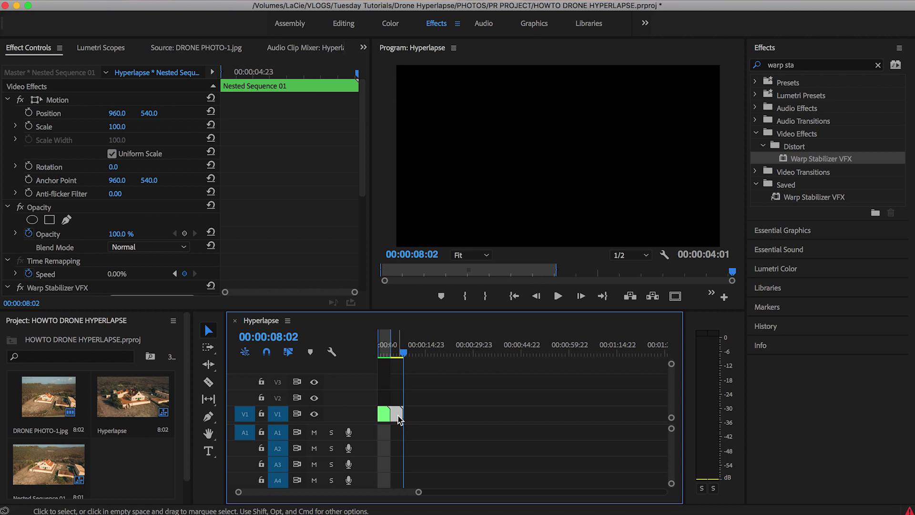
Step: Nest the pasted second clip on V1 under the default name
{"action": "right_click", "coordinate": [399, 418]}
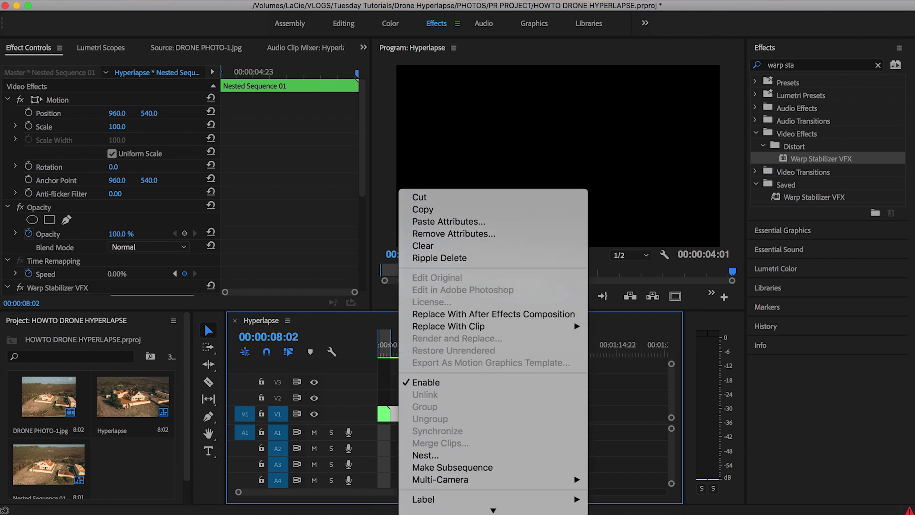
{"action": "left_click", "coordinate": [431, 447]}
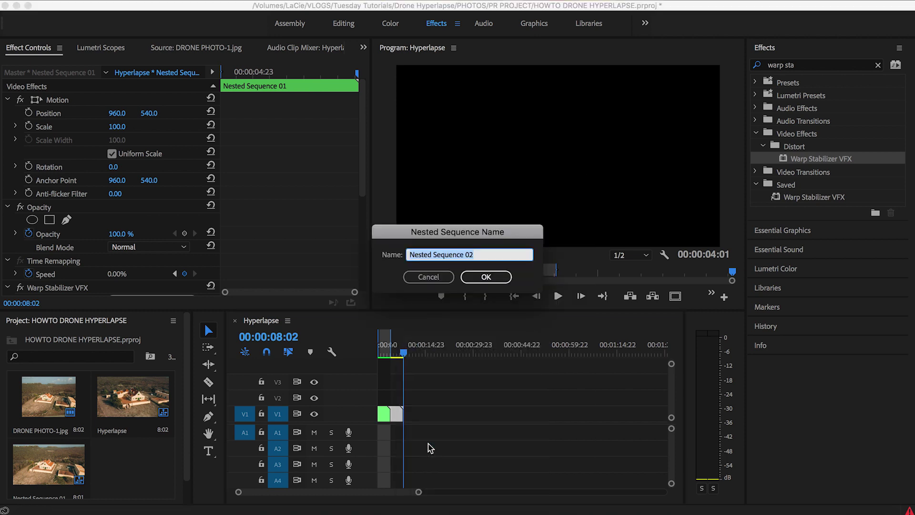
{"action": "left_click", "coordinate": [504, 276]}
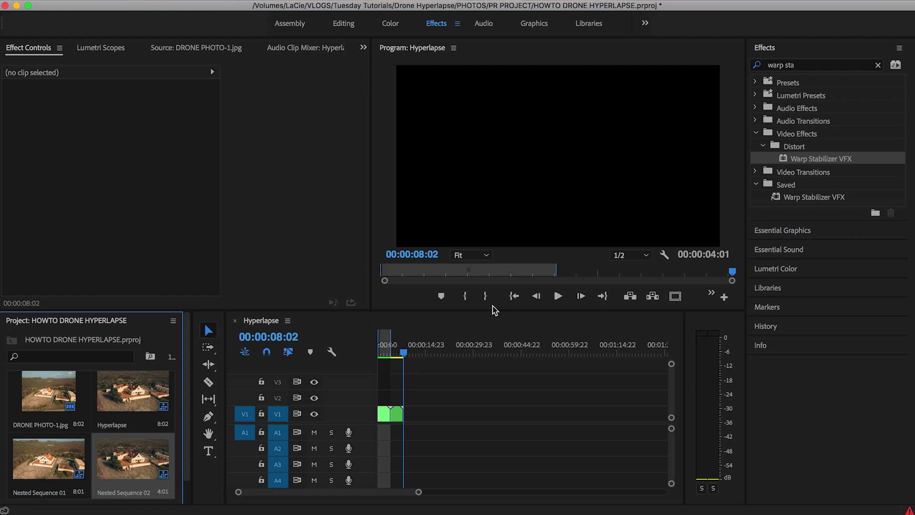
Step: Reverse the speed of the newly nested second clip and extend the sequence's out point past it, for a marked duration of about 10:14
{"action": "right_click", "coordinate": [399, 415]}
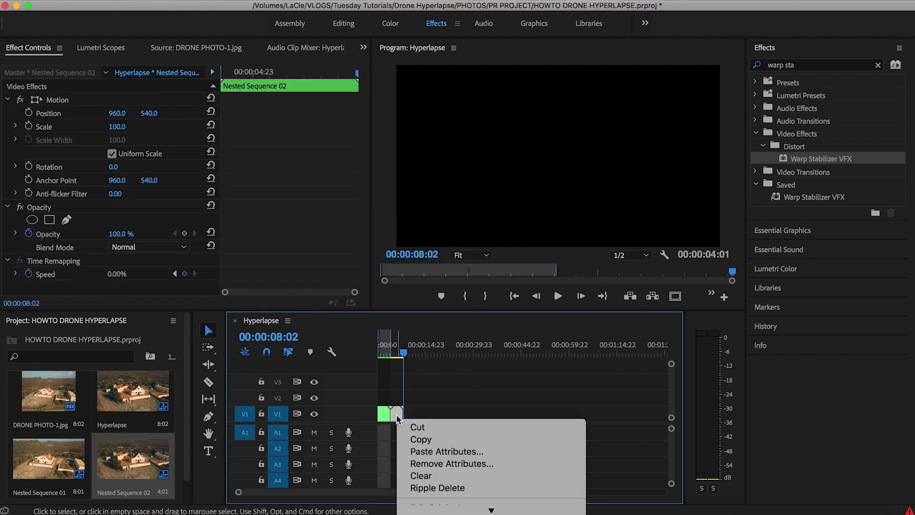
{"action": "mouse_move", "coordinate": [436, 510]}
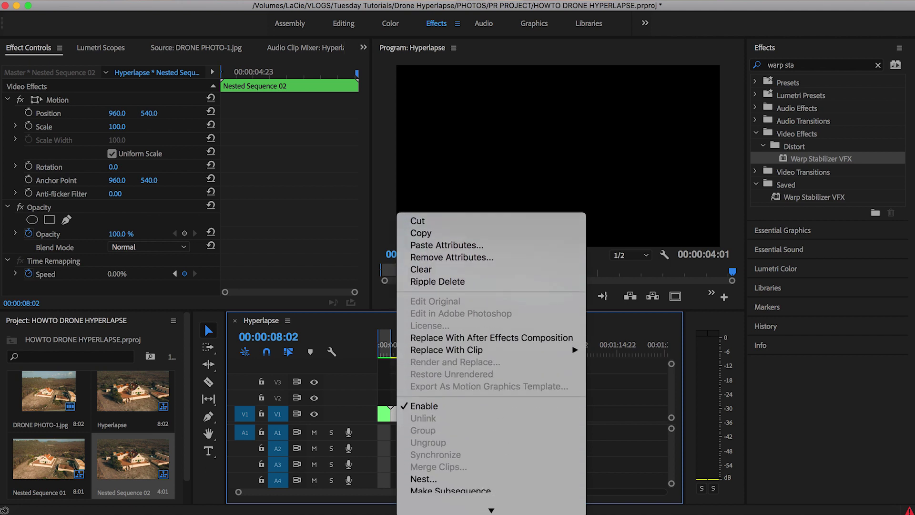
{"action": "left_click", "coordinate": [448, 483]}
{"action": "left_click", "coordinate": [428, 262]}
{"action": "left_click", "coordinate": [485, 329]}
{"action": "left_click_drag", "start_coordinate": [386, 348], "coordinate": [413, 343]}
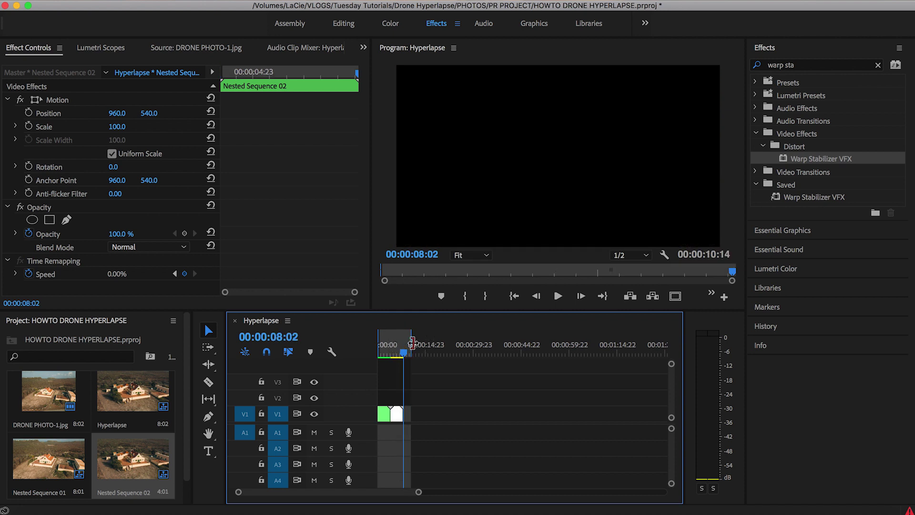